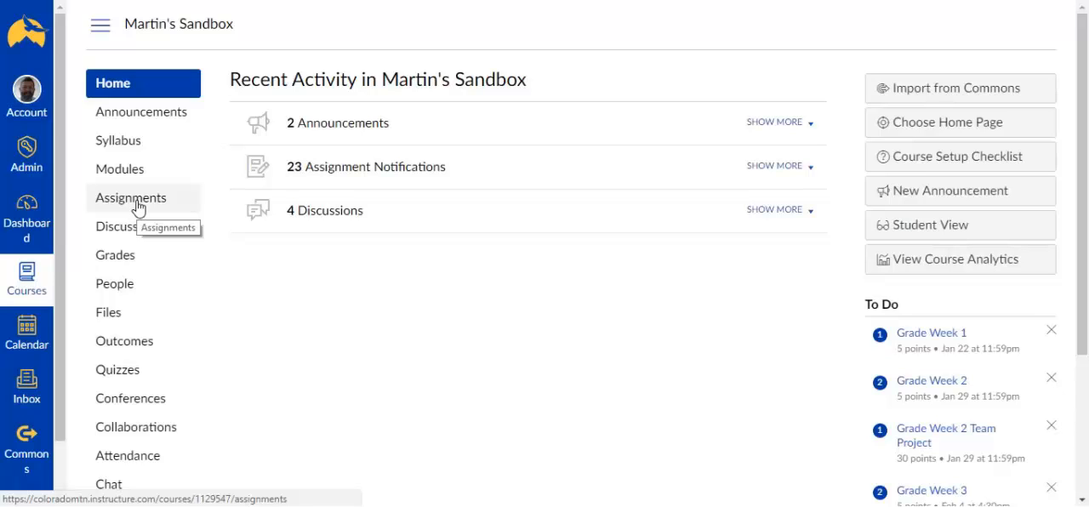
Create a new assignment in the course and name it "Week 5 Paper"
click(132, 199)
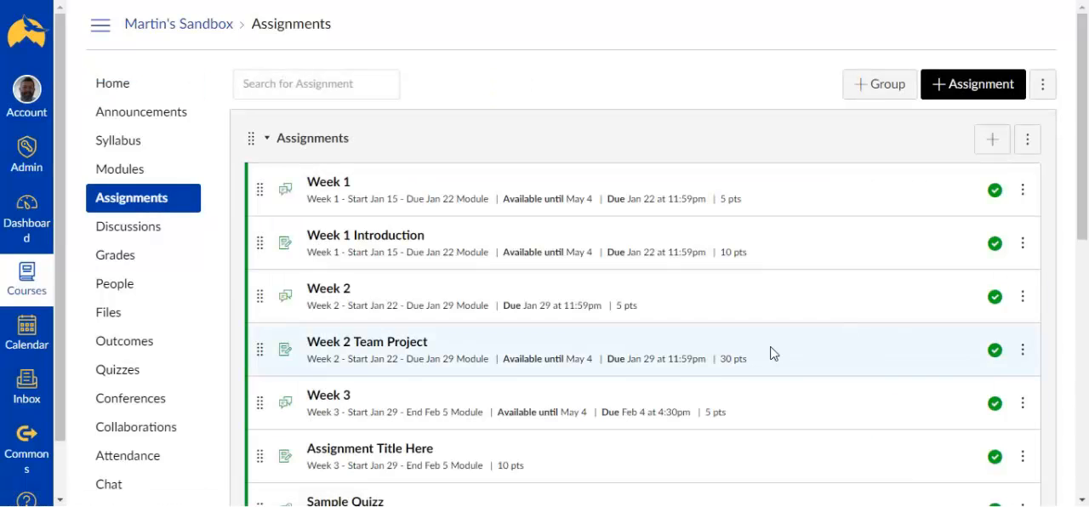
click(948, 90)
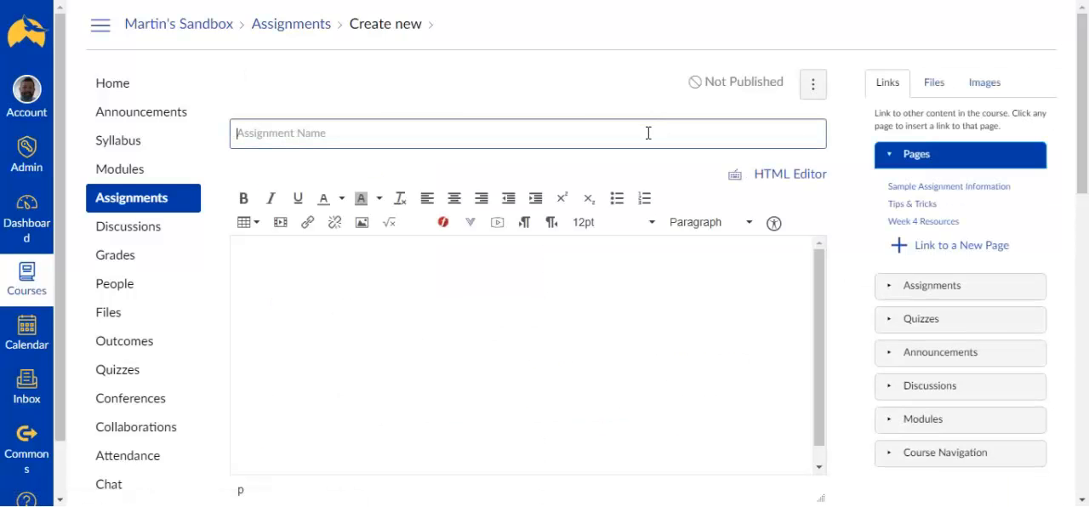
text(W)
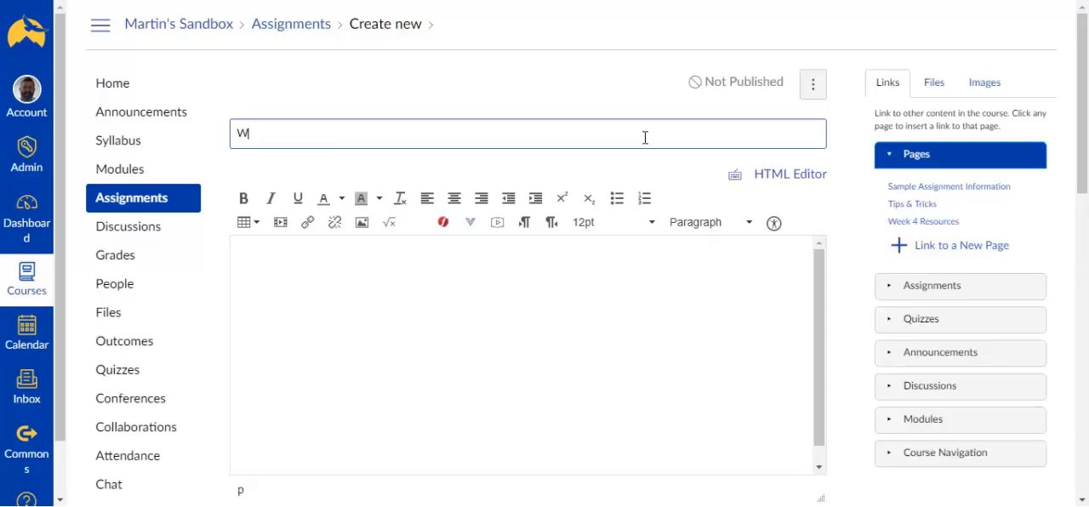
text(eek )
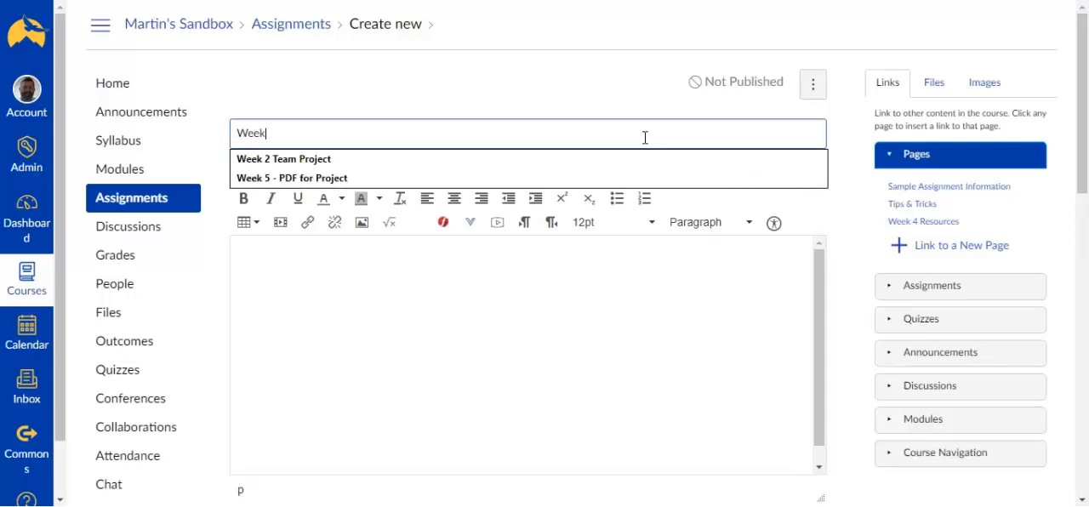
text(5 Paper)
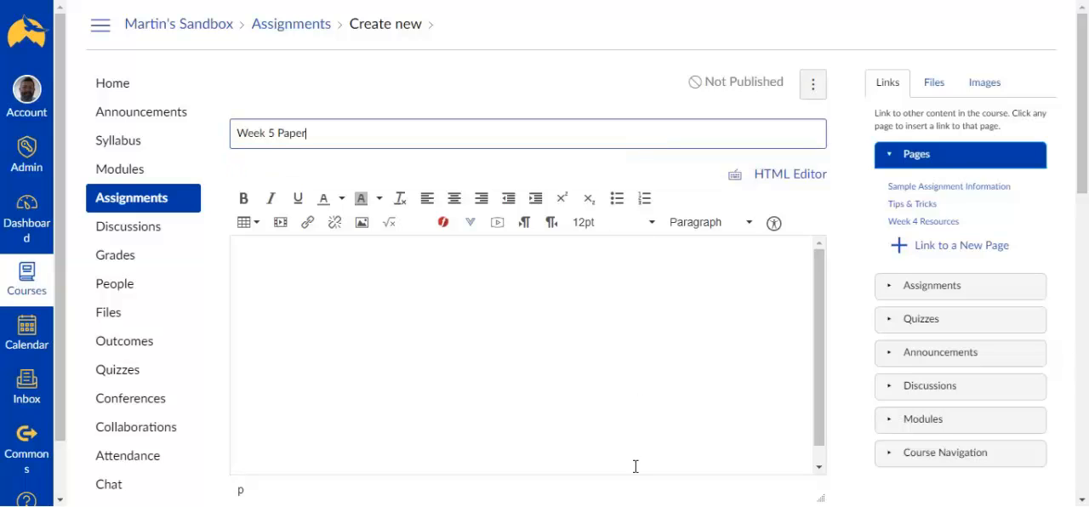
Enter "Write a 5 page paper." as the assignment's description
click(656, 339)
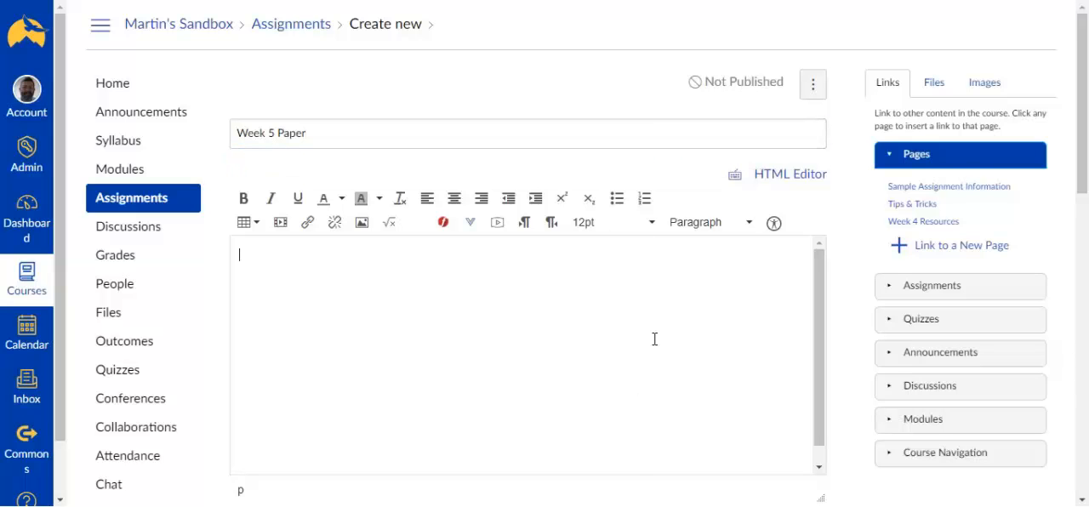
text(Write a 5 page paper.)
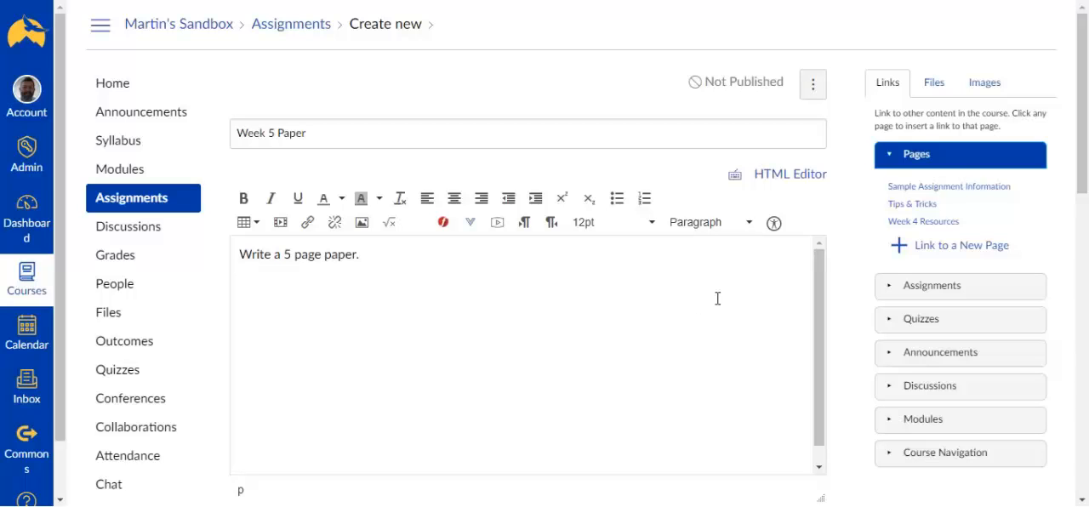
scroll(632, 285, down, 1)
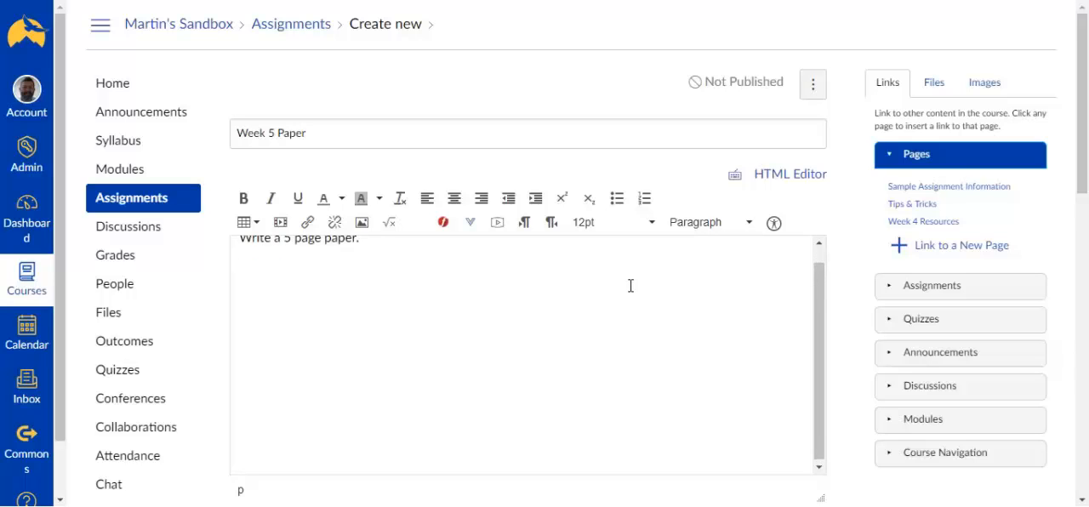
scroll(632, 285, up, 1)
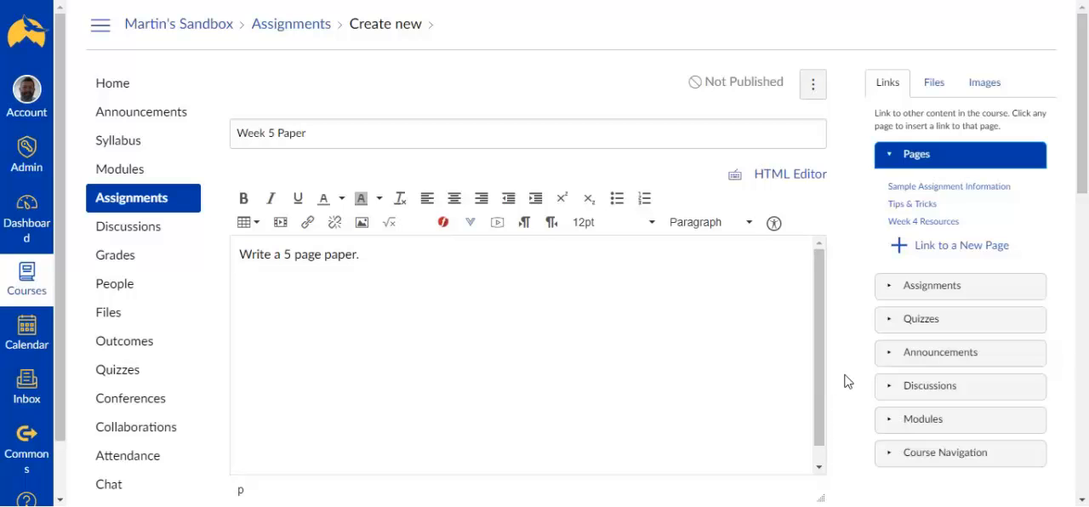
Set the assignment's points to 20 and keep its grade displayed as Points
scroll(848, 381, down, 5)
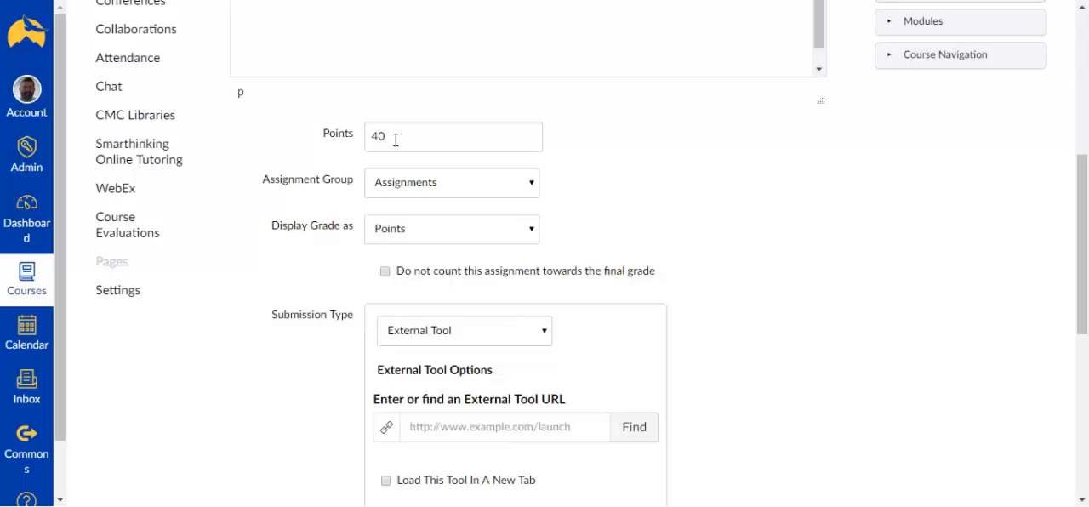
drag(402, 137, 355, 137)
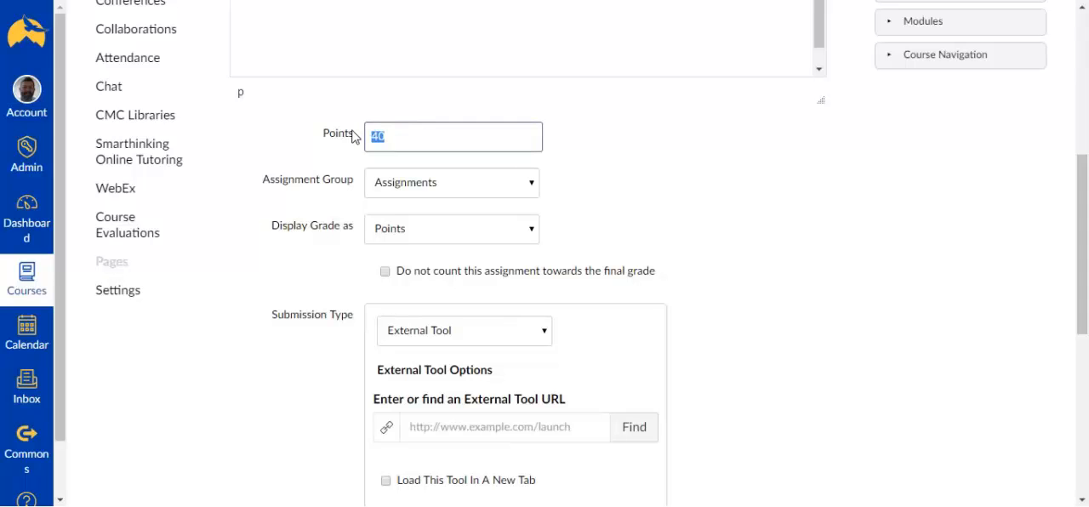
text(2)
click(640, 199)
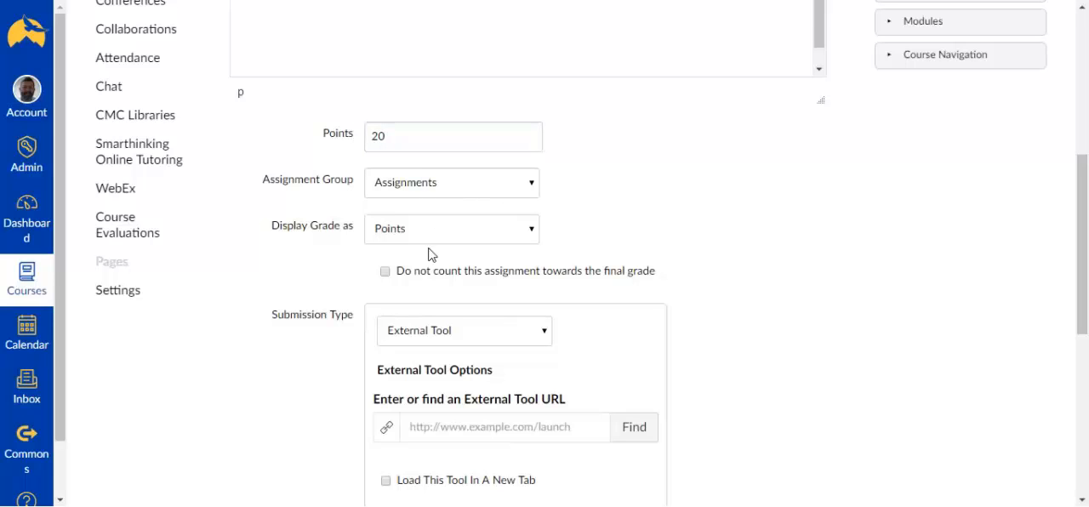
click(527, 237)
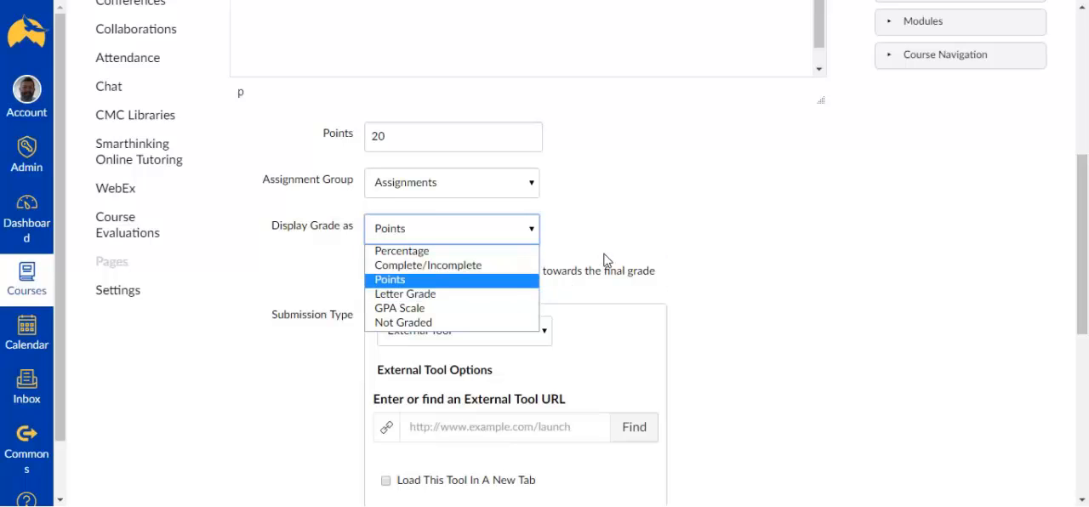
click(652, 237)
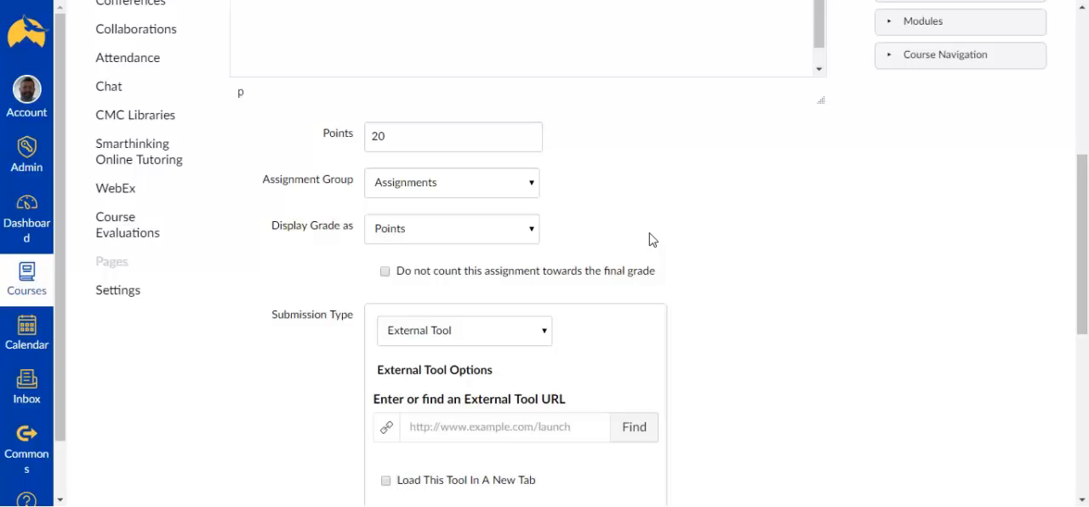
Keep External Tool as the submission type and choose Feedback Studio (formerly Turnitin) as the assignment's external tool
scroll(652, 237, down, 1)
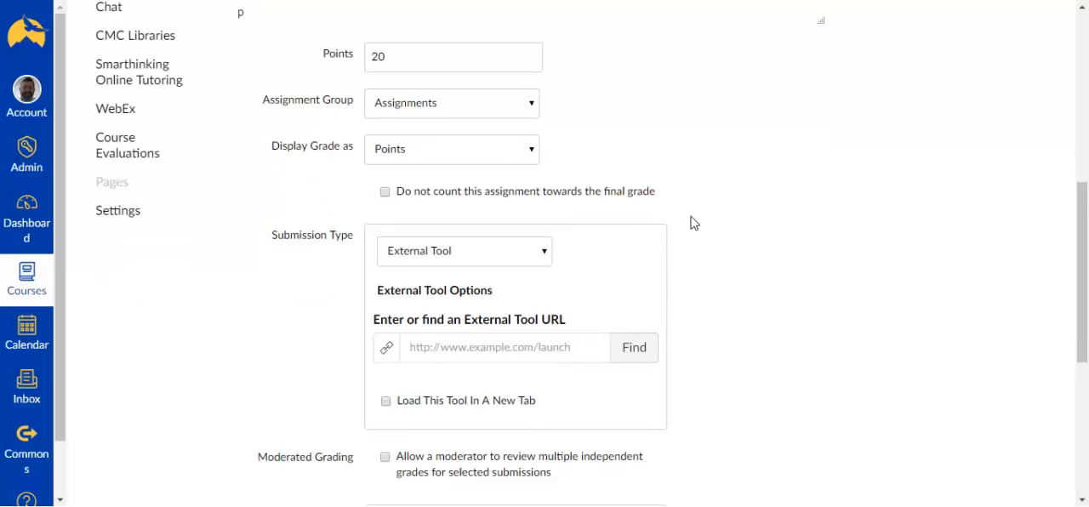
scroll(698, 222, down, 1)
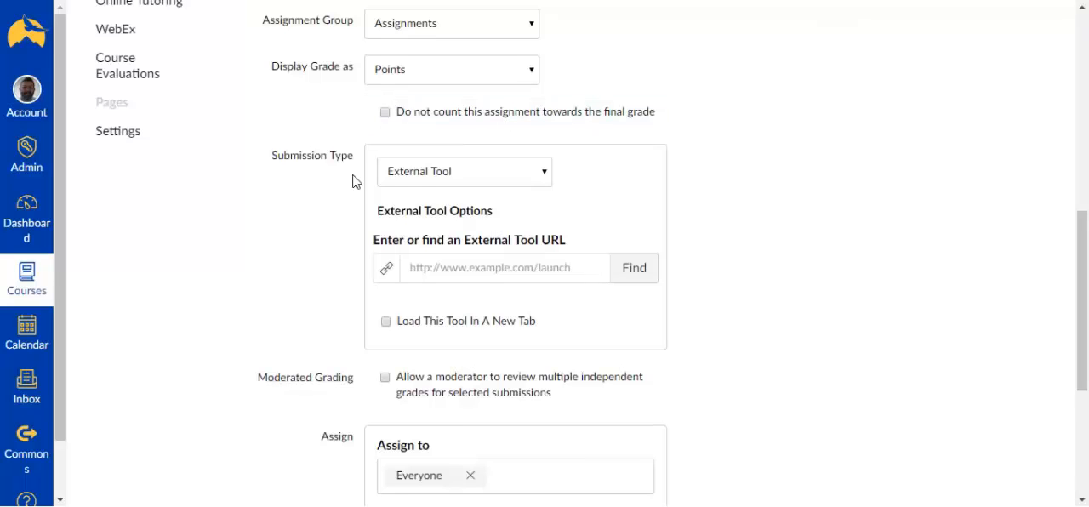
click(441, 178)
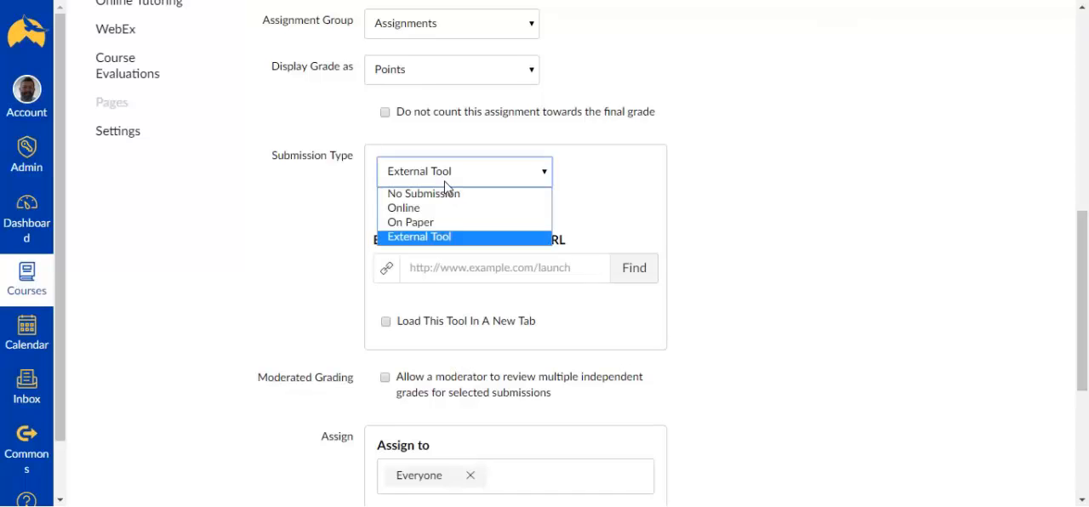
click(449, 238)
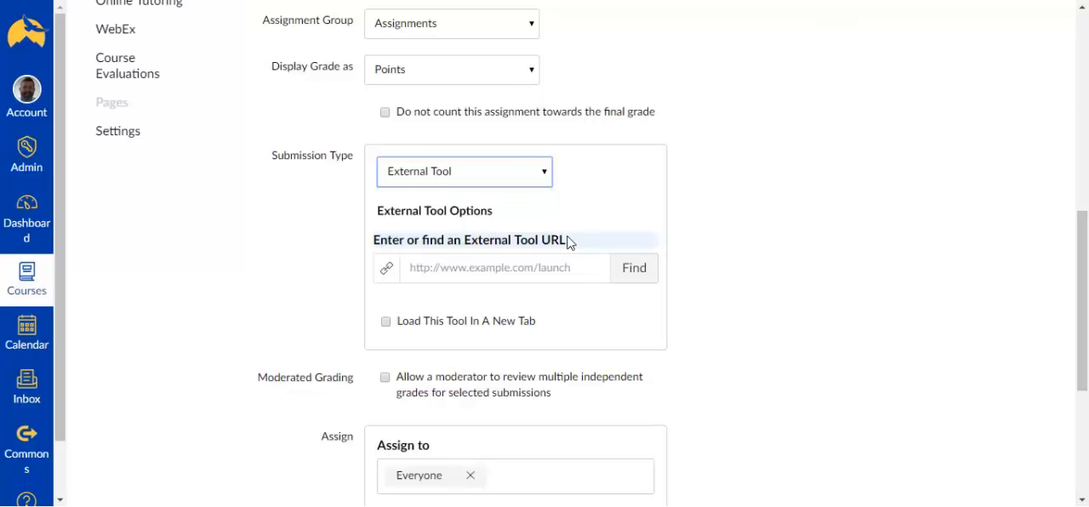
scroll(585, 227, down, 1)
click(634, 192)
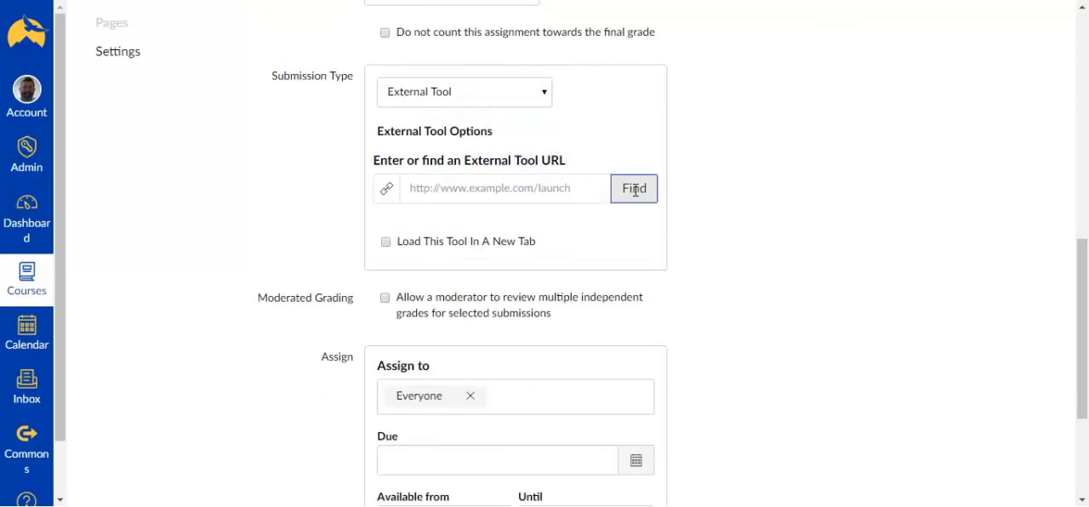
drag(647, 261, 644, 313)
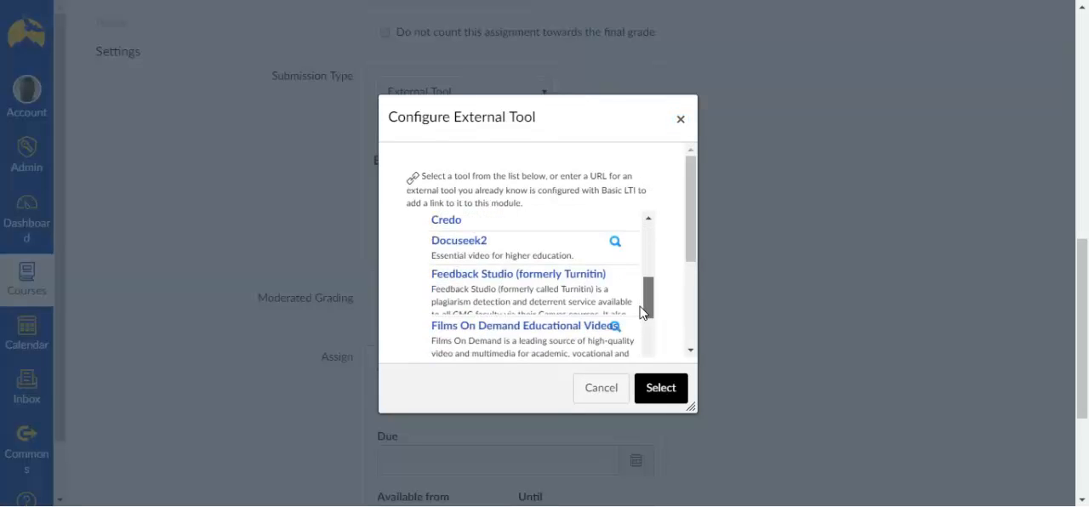
click(544, 287)
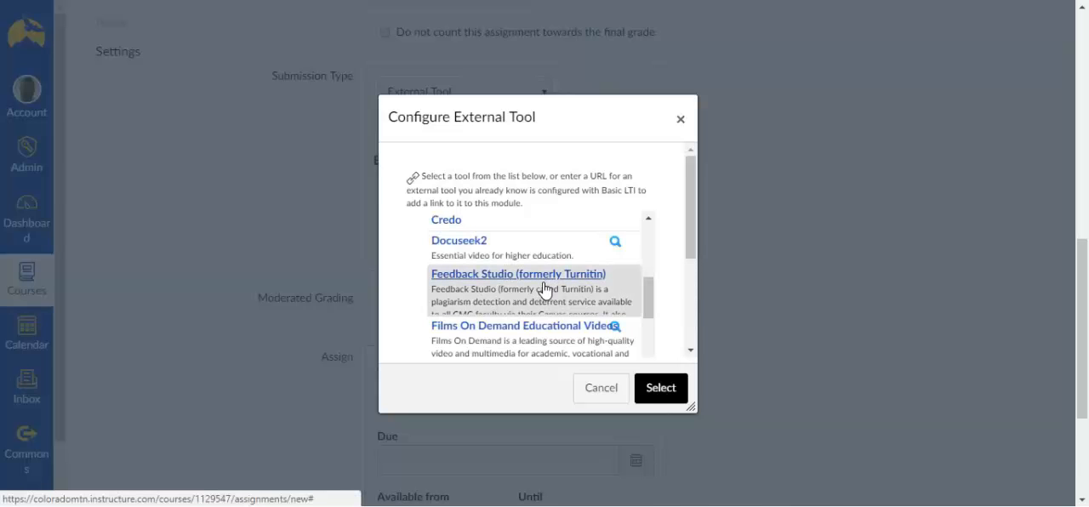
click(661, 388)
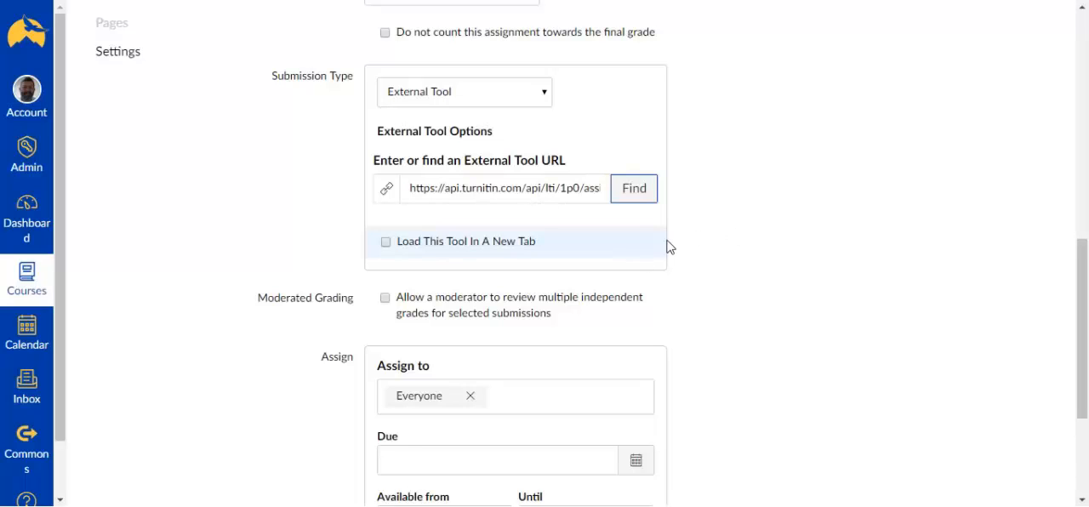
Set the assignment's due date to April 27, 2018 at 5:00 pm for everyone
scroll(705, 228, down, 3)
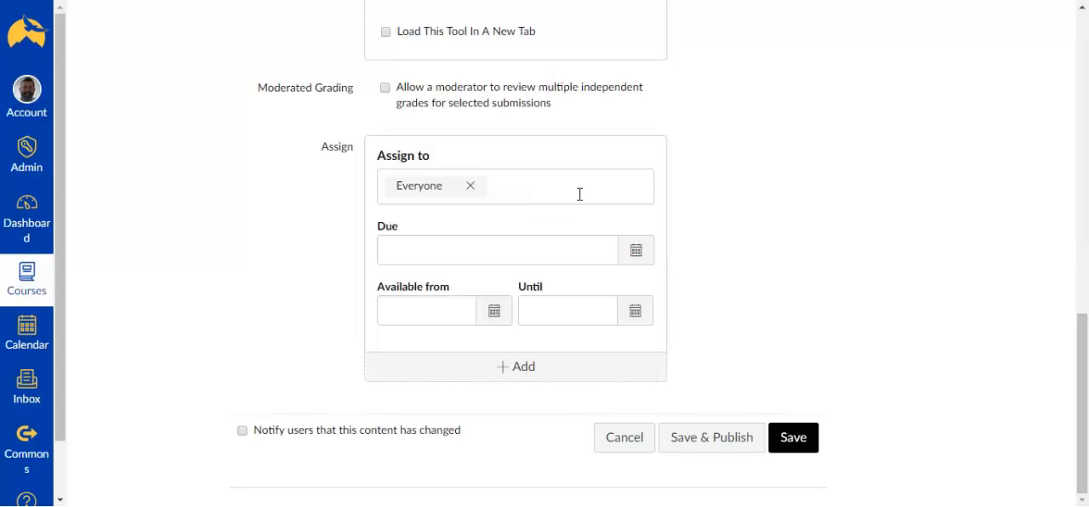
click(638, 258)
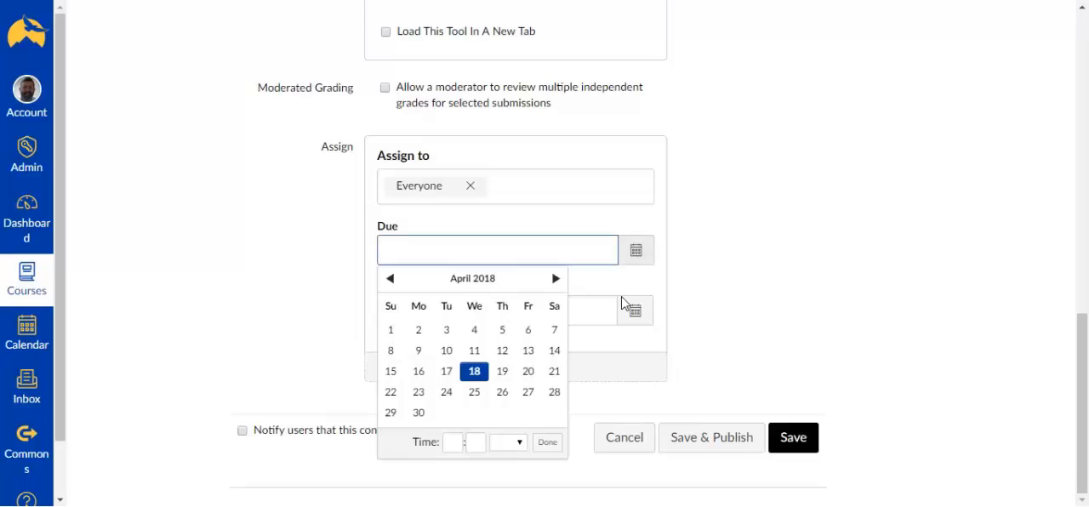
click(528, 394)
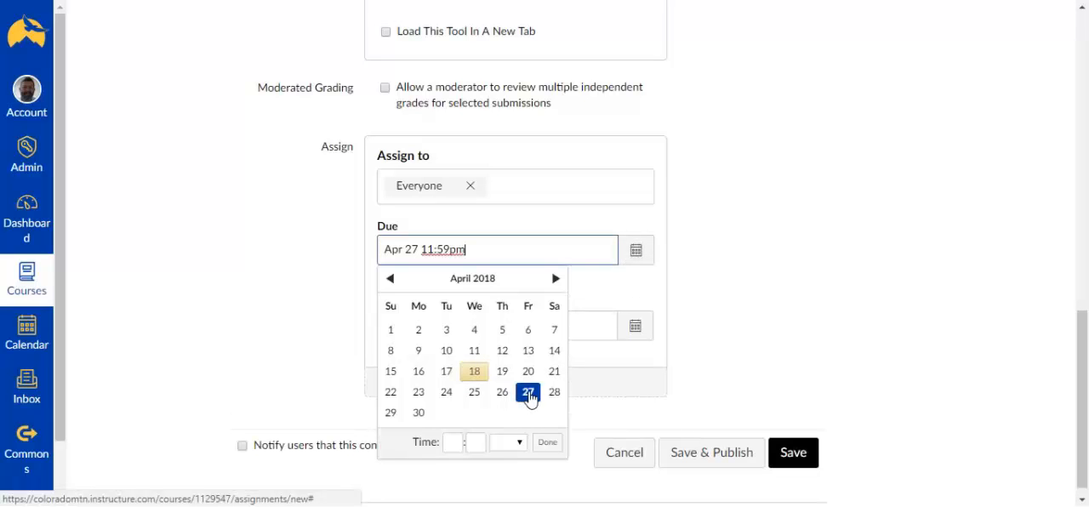
click(453, 442)
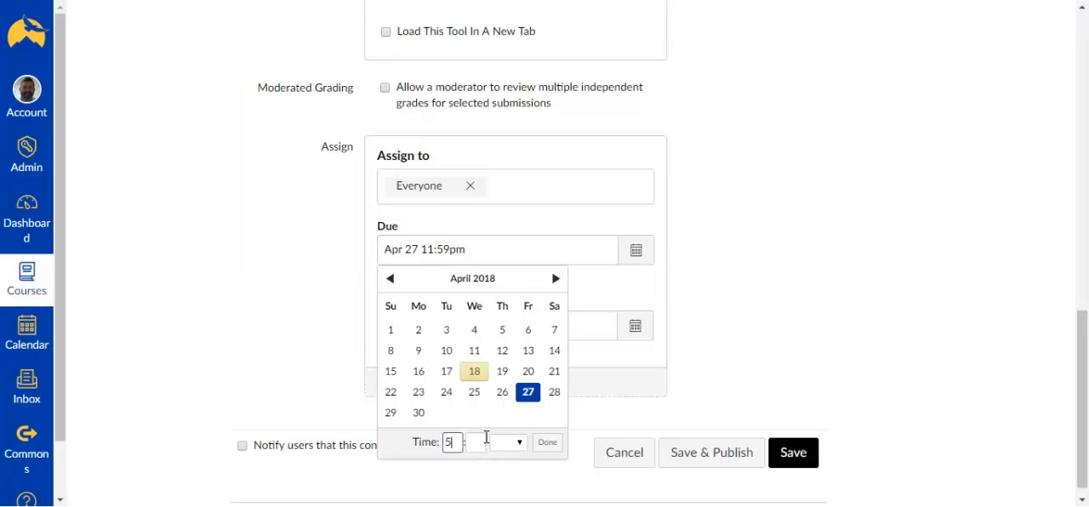
click(482, 445)
click(549, 444)
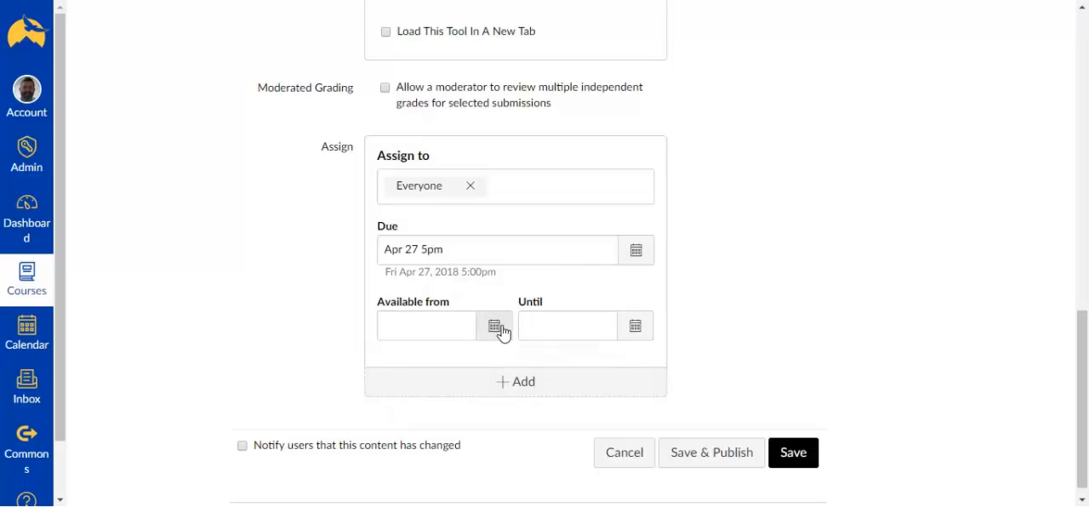
Set the assignment's Until availability date to April 28, 2018 at 11:59 pm
click(635, 332)
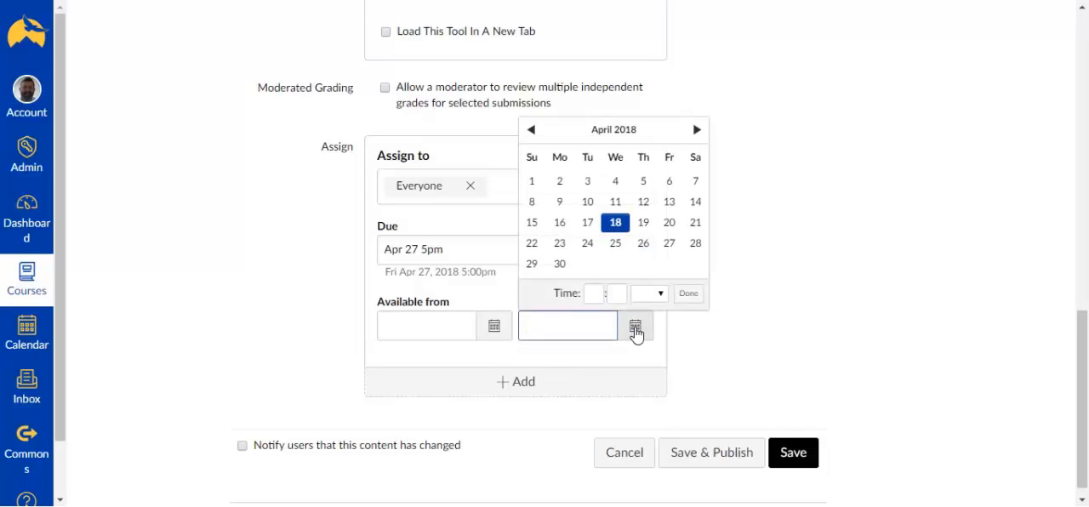
click(696, 244)
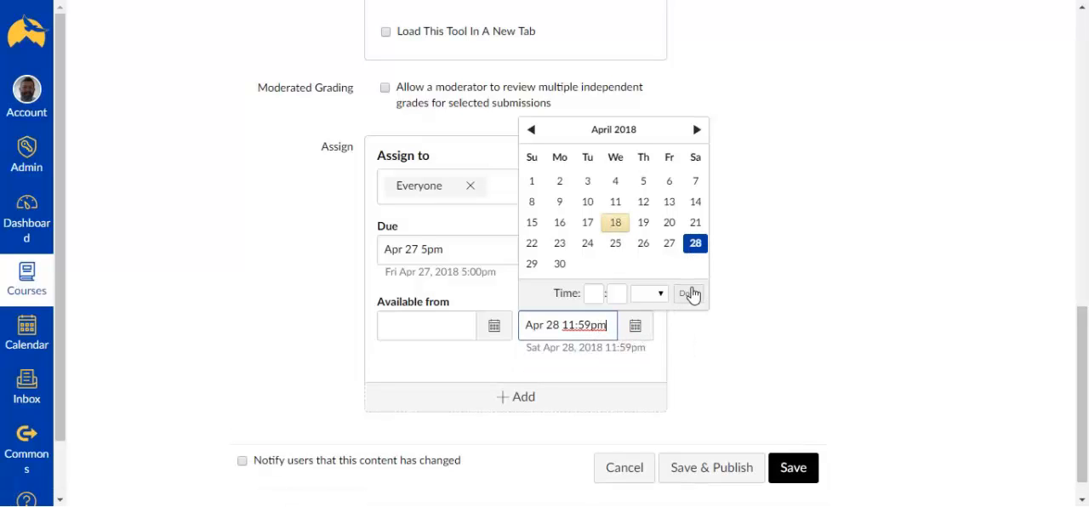
click(689, 295)
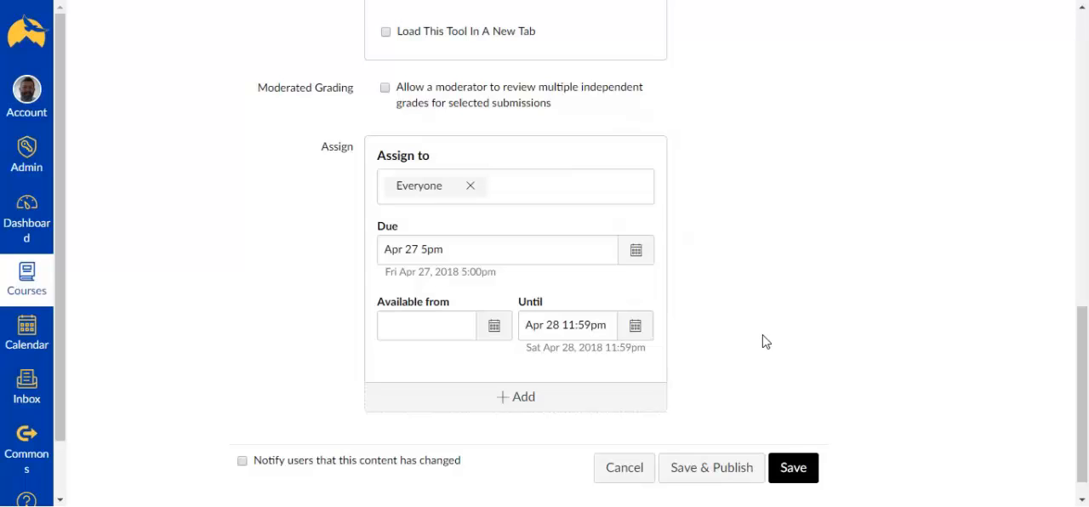
Save and publish the Week 5 Paper assignment and view its submission inbox
scroll(769, 342, down, 1)
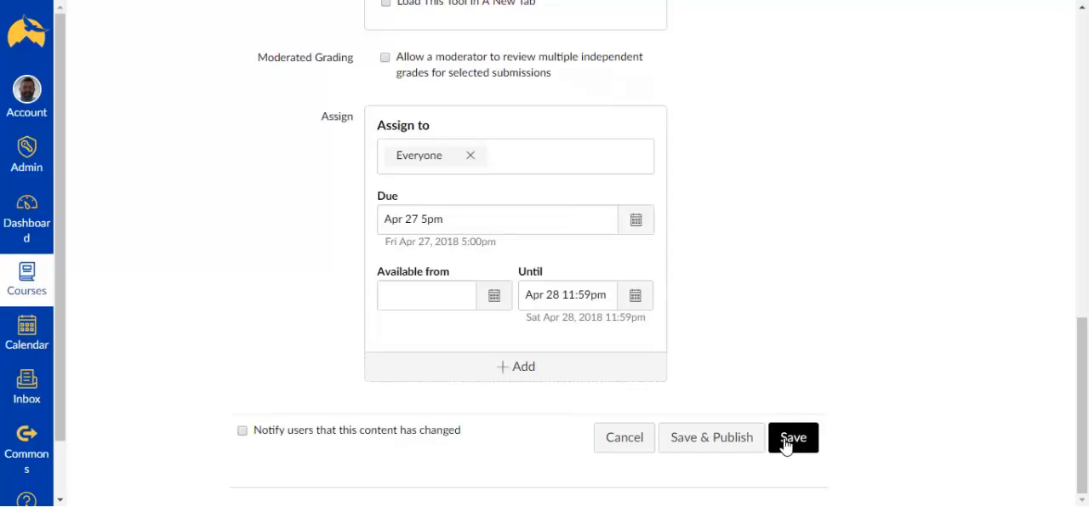
click(732, 446)
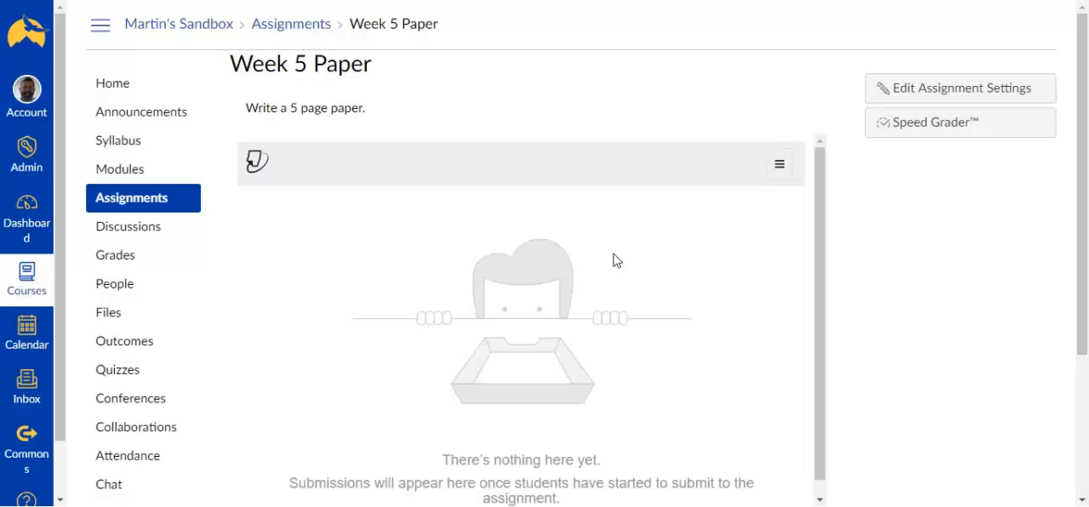
scroll(633, 261, down, 1)
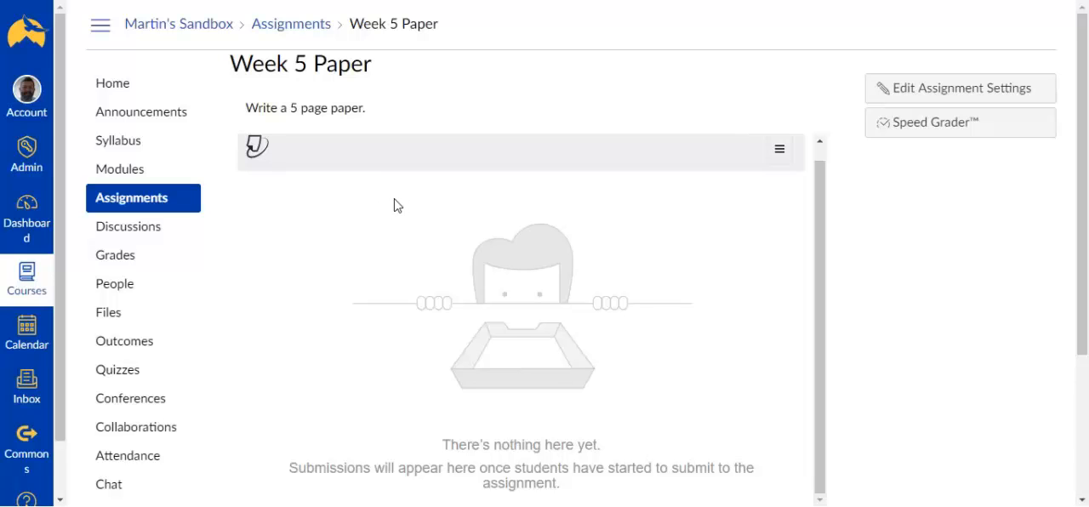
Open the course's gradebook and Test Student's Week 2 Team Project grade cell, leaving the cell without entering a grade
click(132, 263)
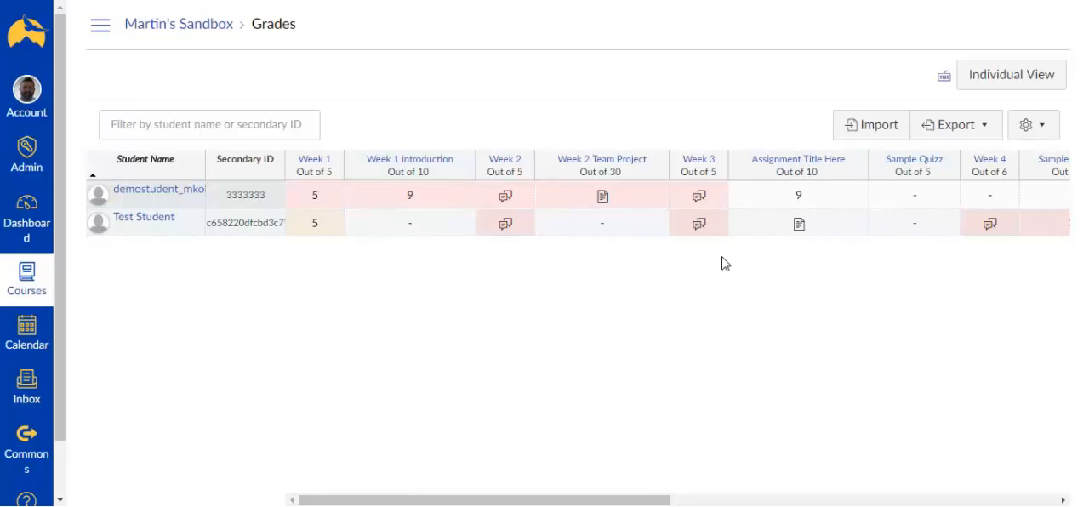
click(603, 226)
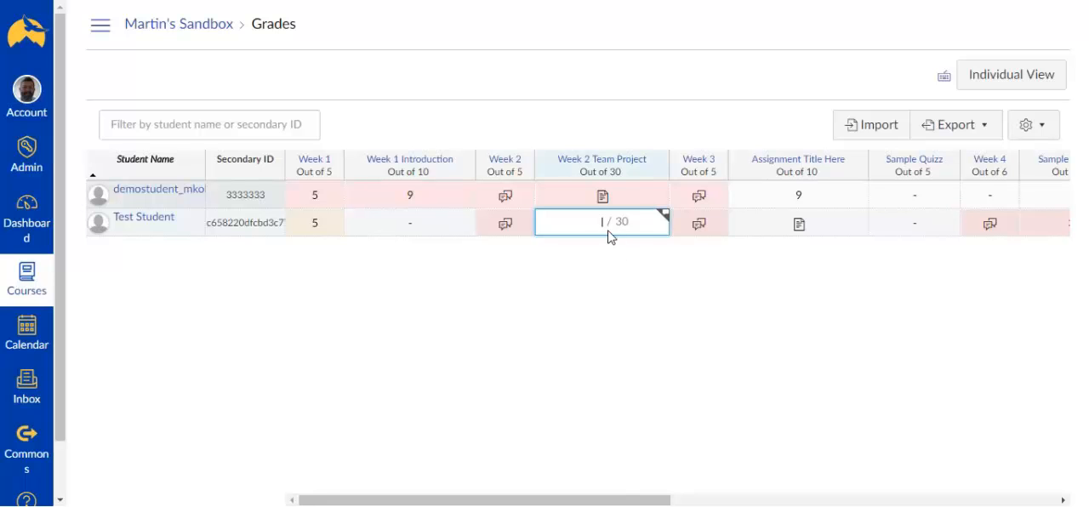
key(Escape)
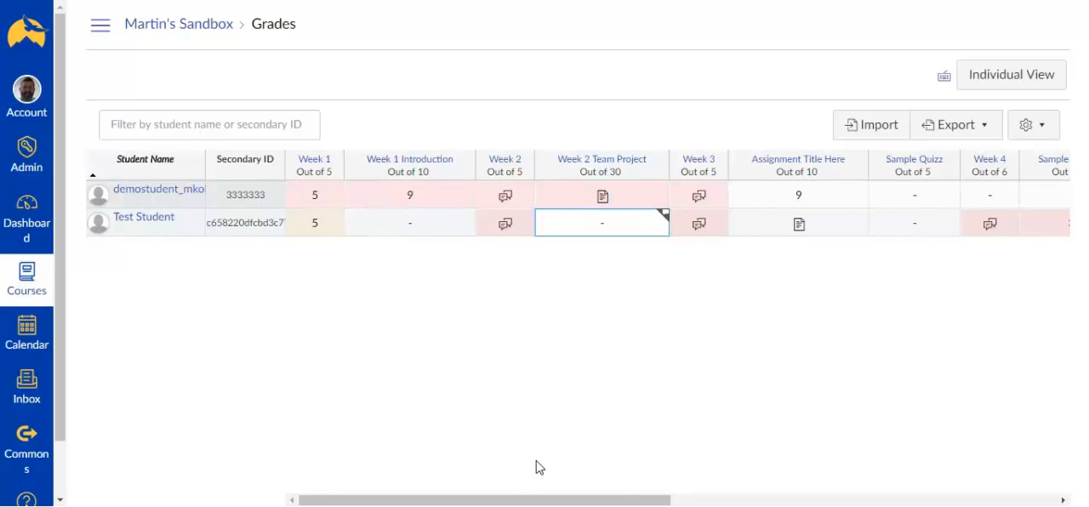
Move the Week 5 Paper column between Roll Call Attendance and WK 4 Paper in the gradebook
drag(519, 502, 899, 491)
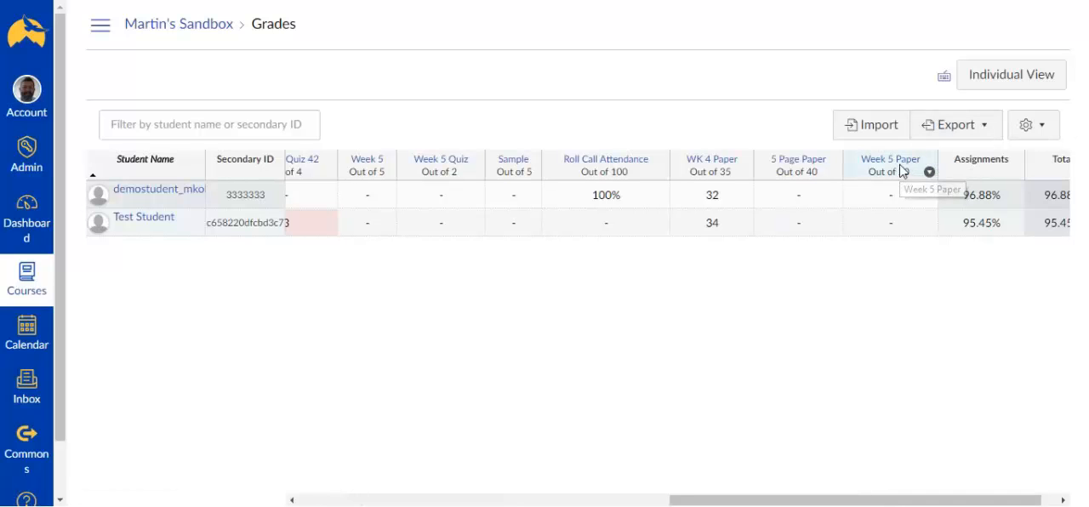
drag(902, 171, 607, 179)
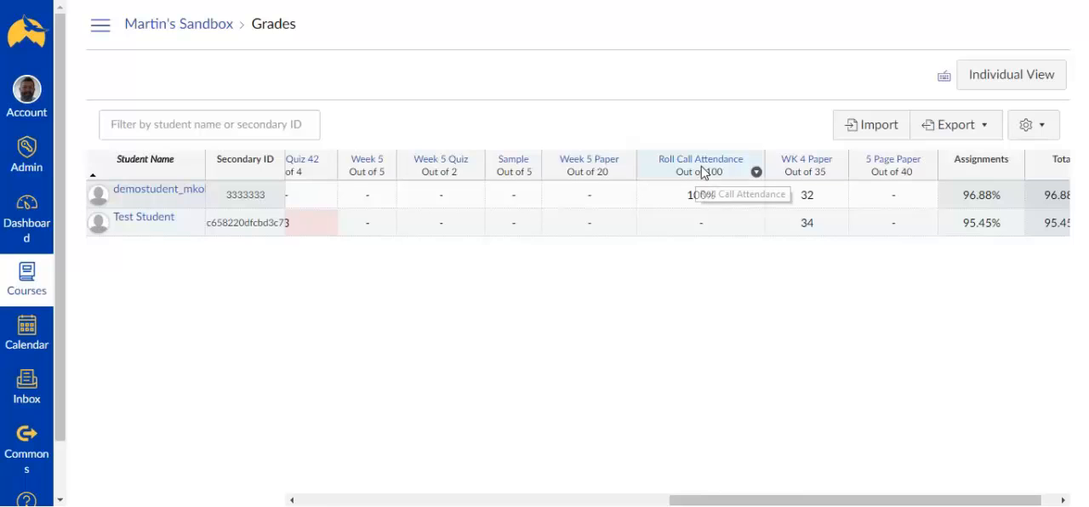
drag(710, 171, 612, 162)
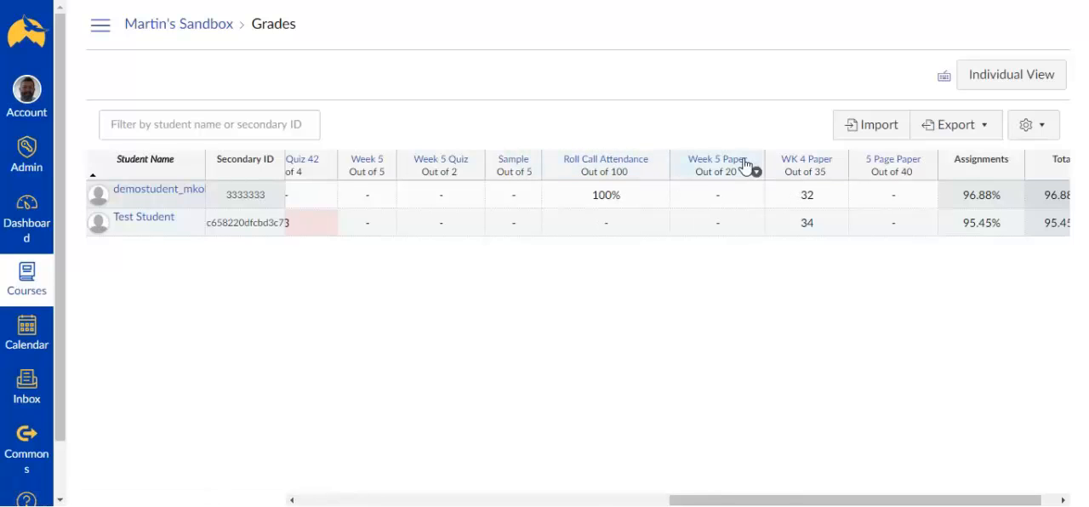
Enter 19 as Test Student's Week 5 Paper grade and change it to 18
click(720, 226)
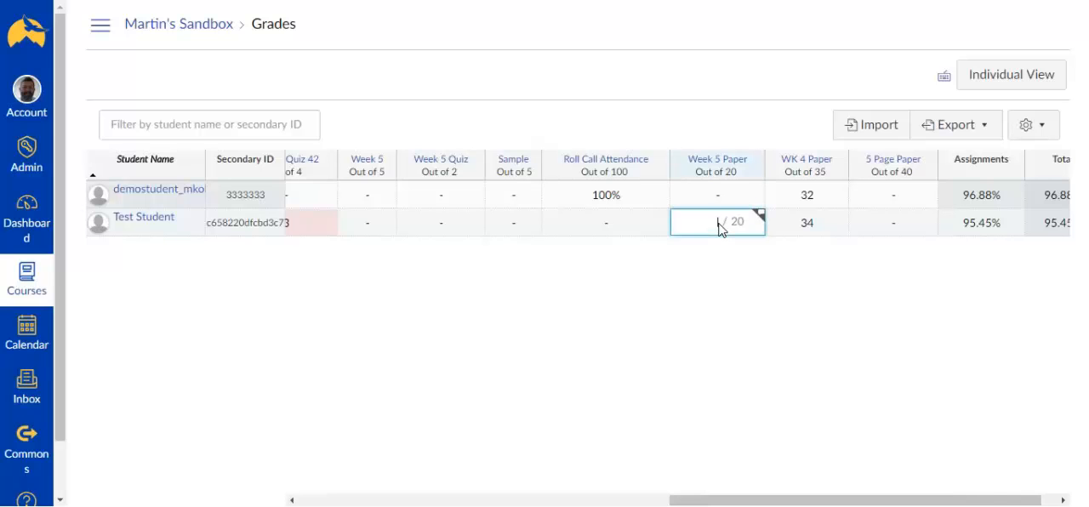
text(19)
key(Tab)
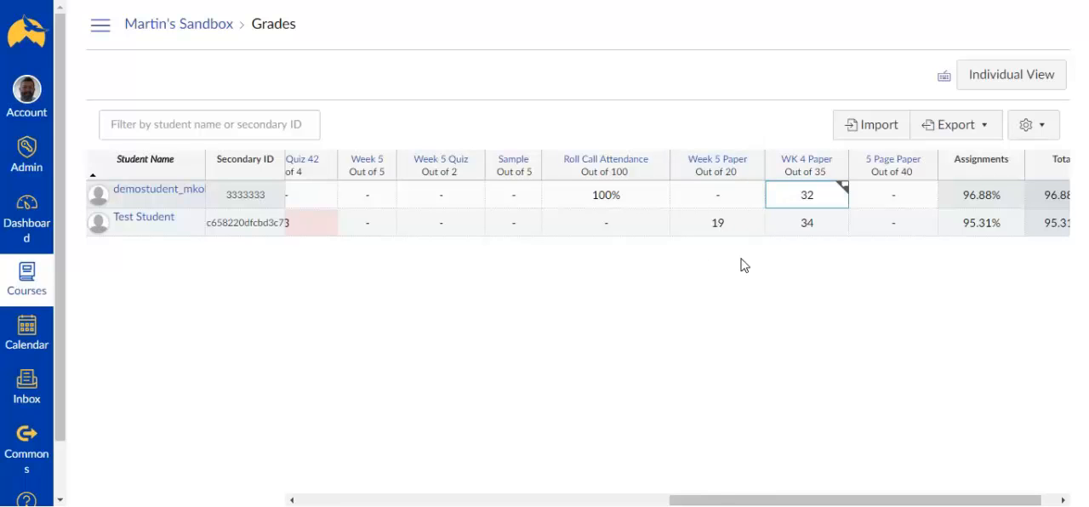
click(718, 227)
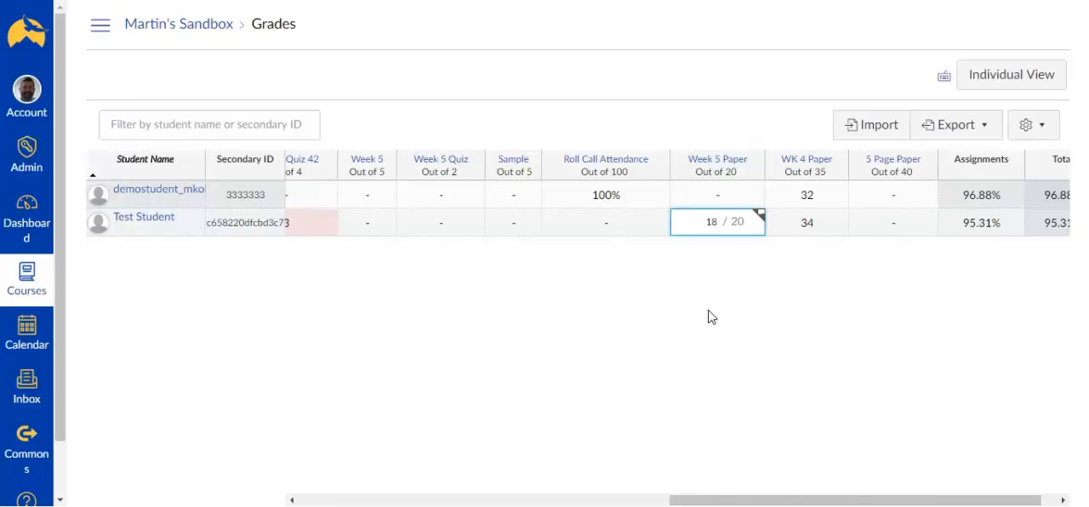
key(Return)
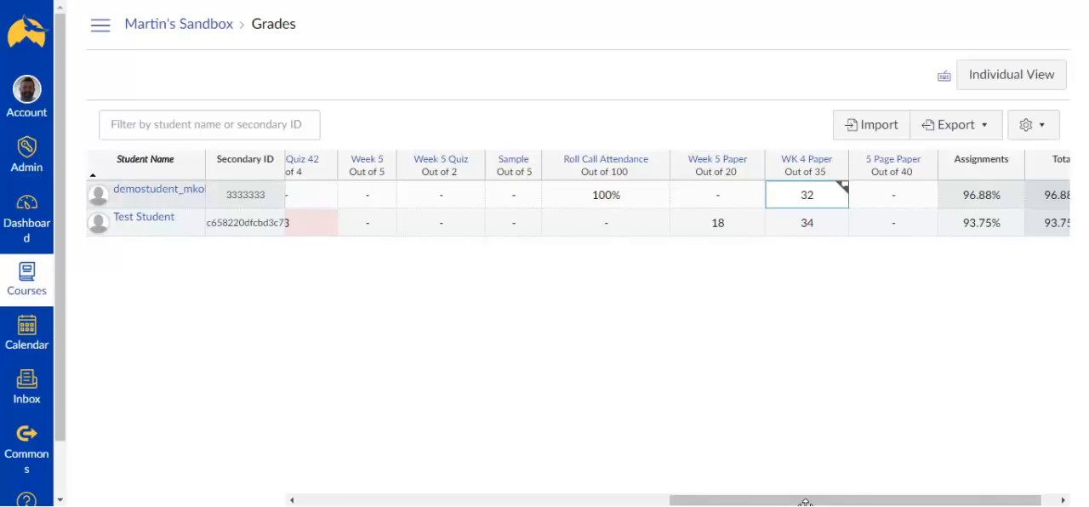
Post the comment "Really good work!" on the demo student's WK 4 Paper and close its details
drag(811, 504, 790, 502)
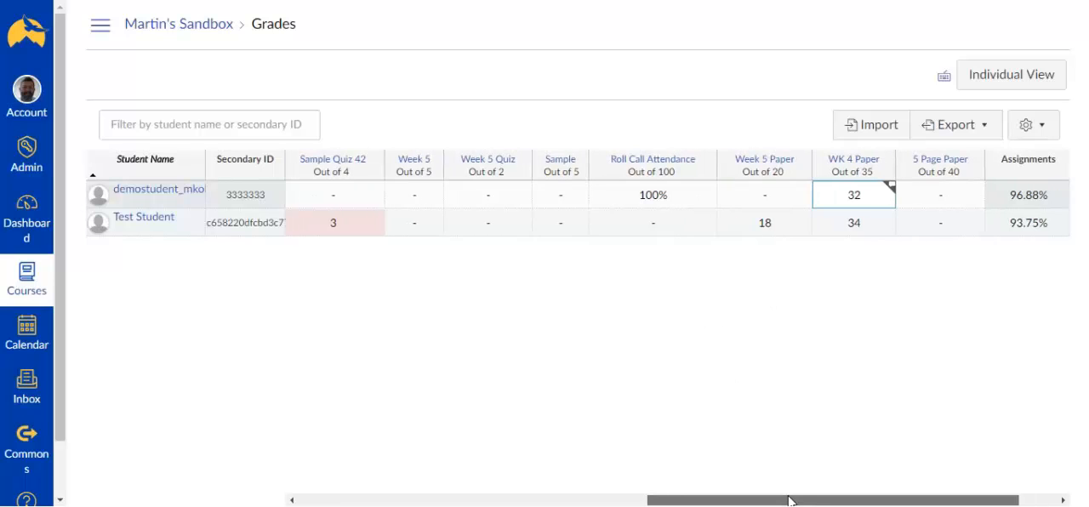
click(890, 187)
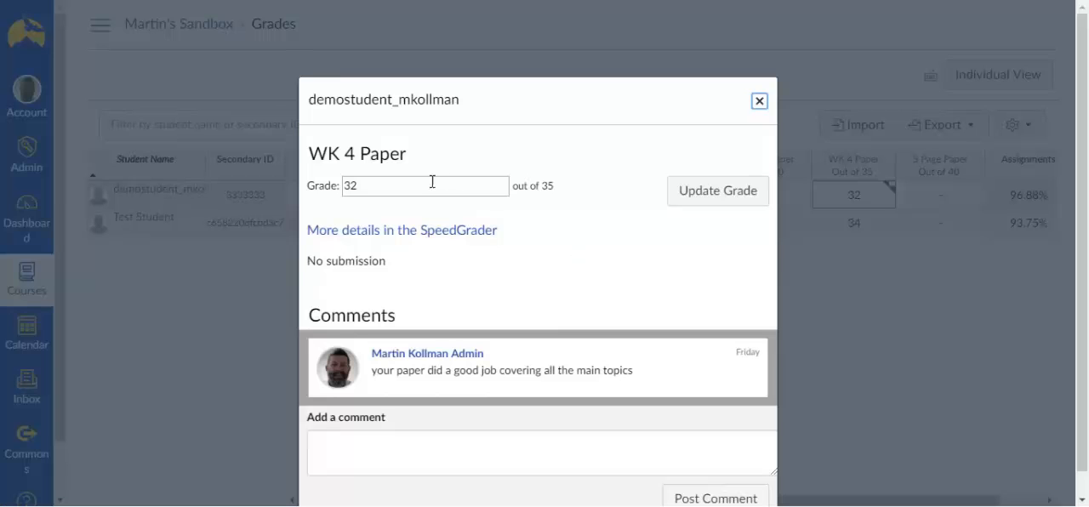
click(395, 449)
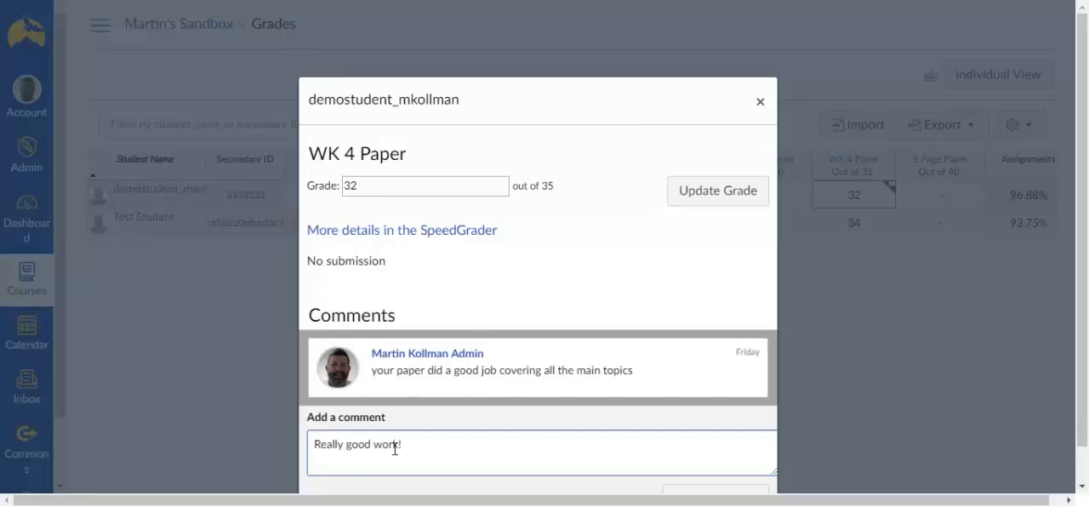
scroll(510, 384, down, 1)
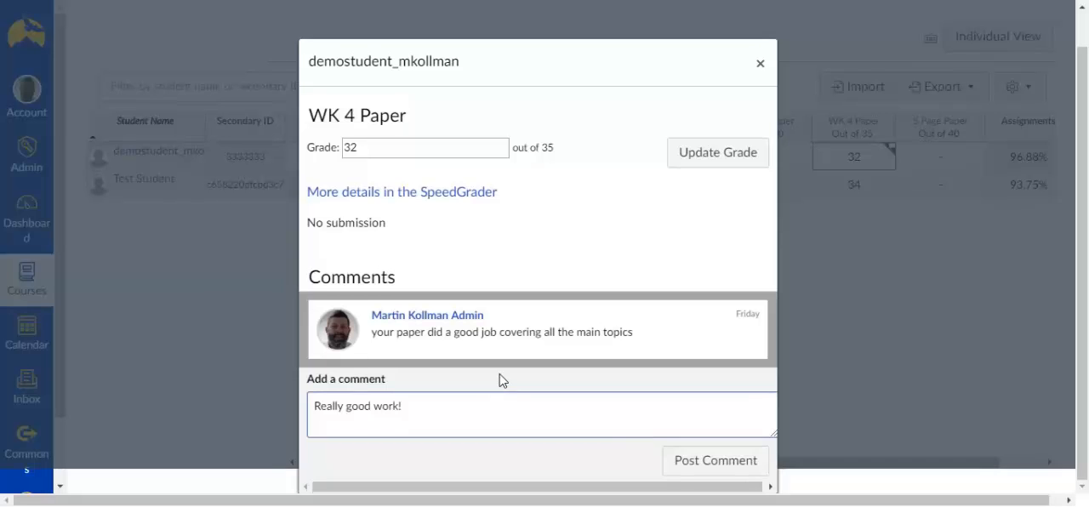
click(686, 464)
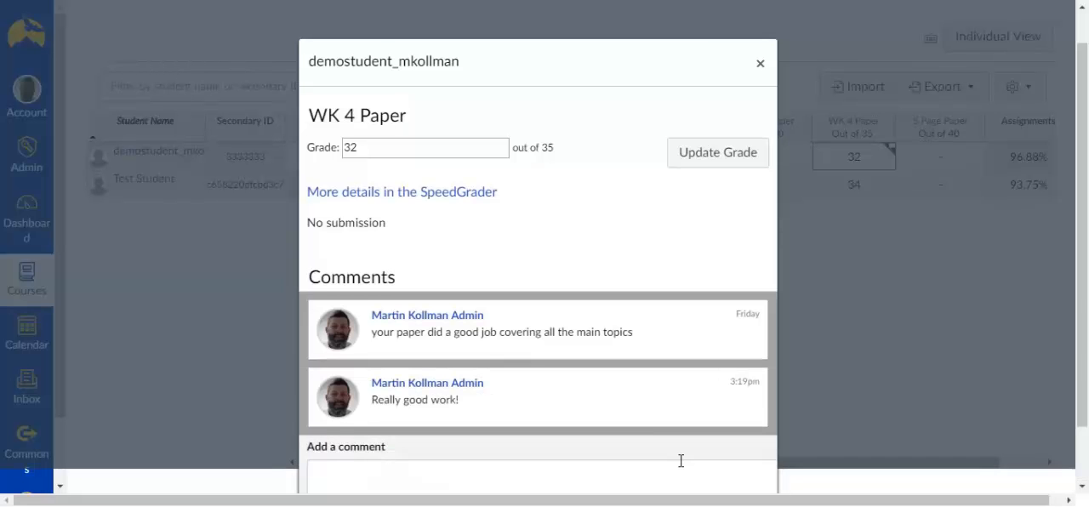
key(Escape)
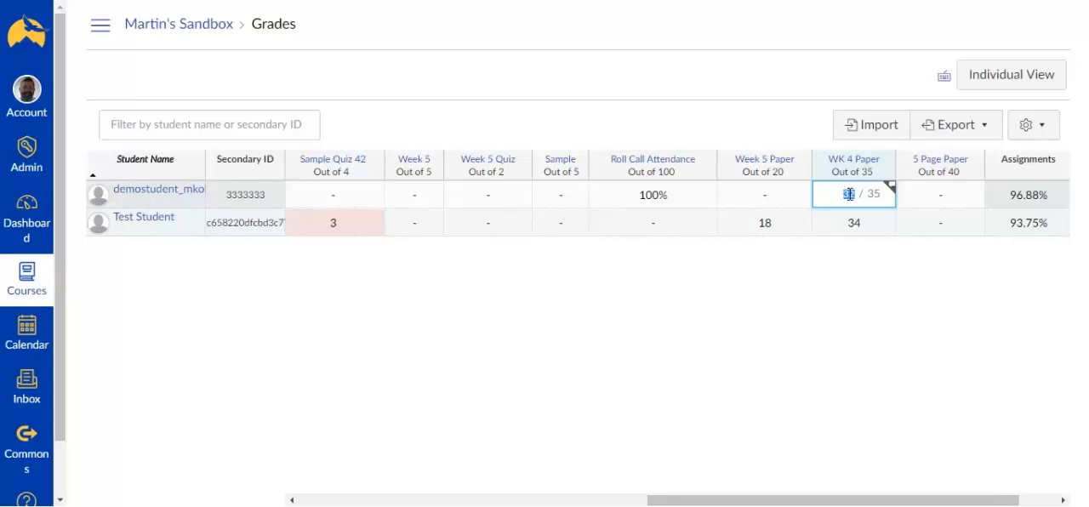
Open the Week 2 Team Project in SpeedGrader and look through the Week 2 Project 1 group's submitted document
click(893, 194)
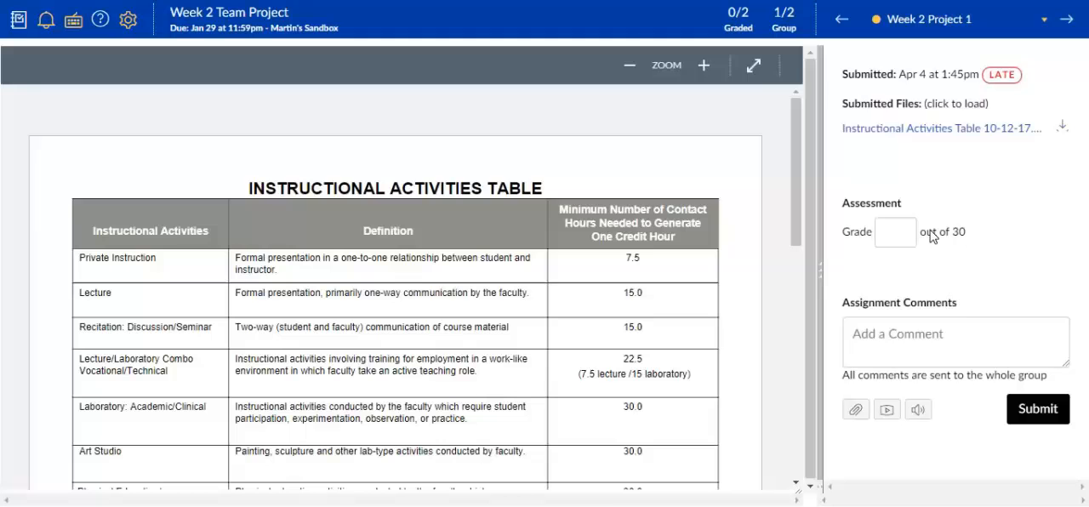
scroll(626, 342, down, 3)
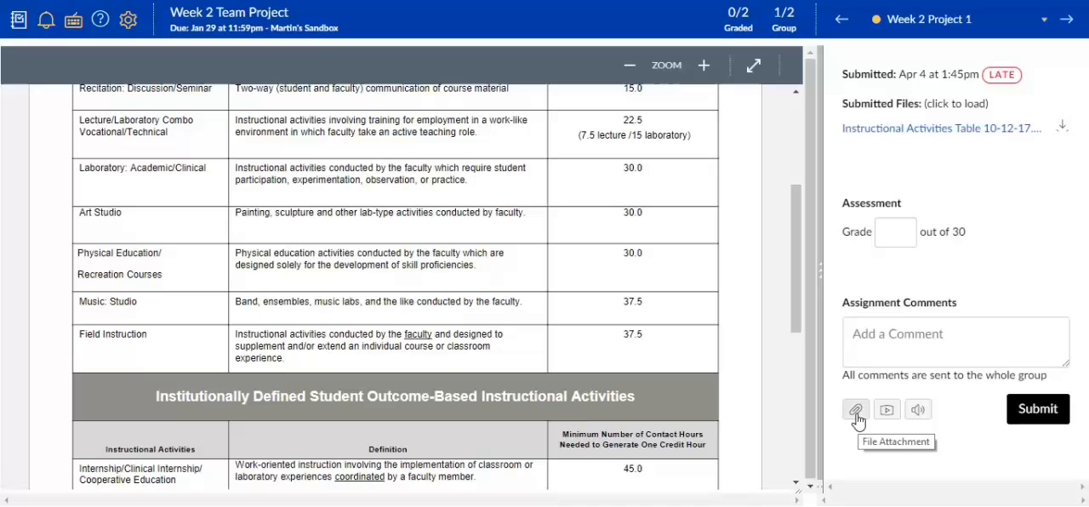
Dictate and submit the comment "so you did a great job on your project and I think you should get full points"
click(916, 412)
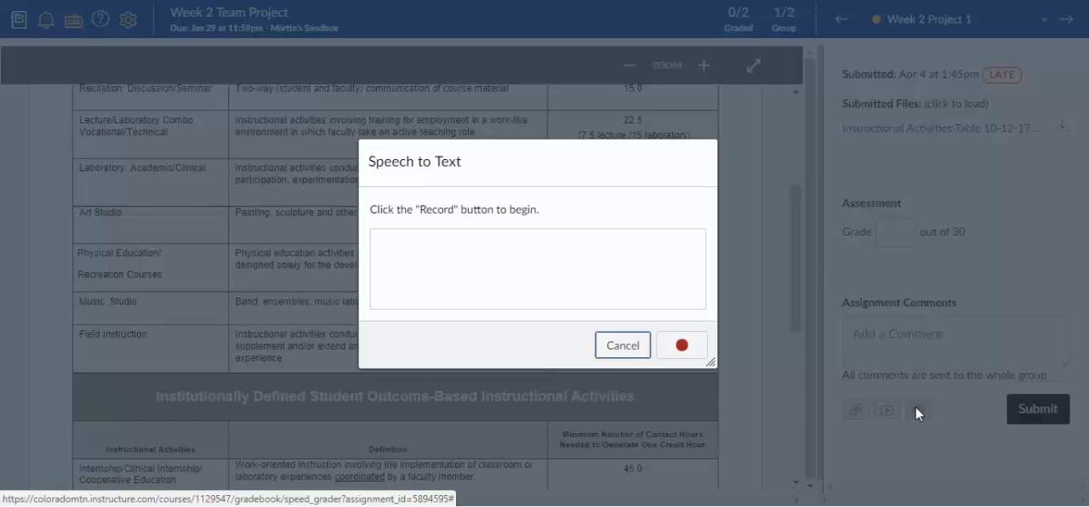
click(681, 347)
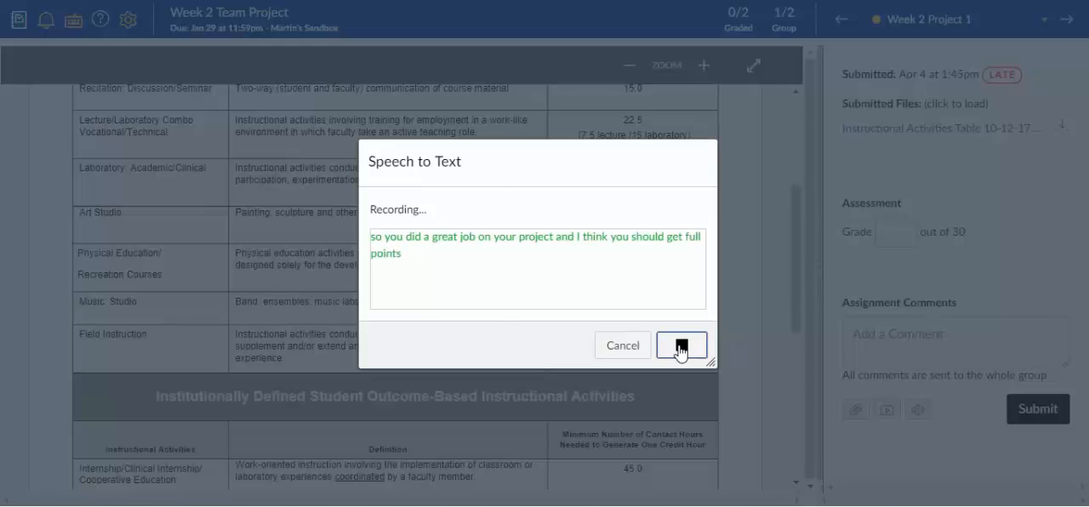
click(680, 345)
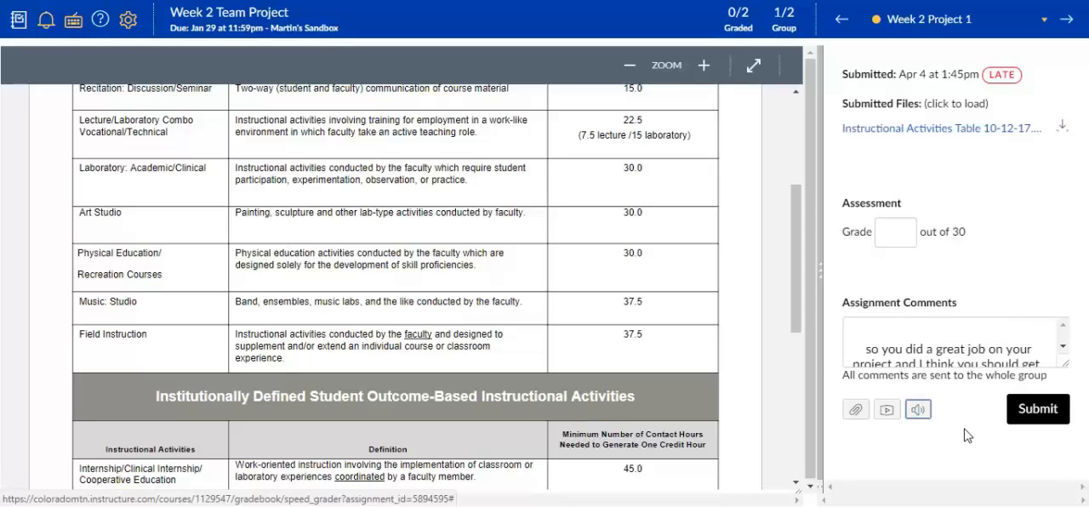
click(1026, 422)
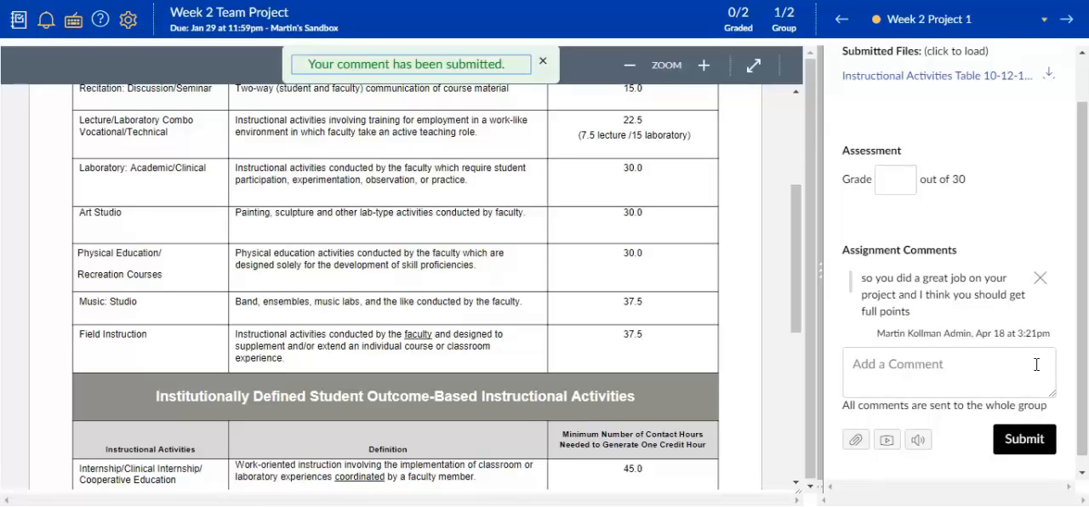
Grade the group's Week 2 Team Project submission 29 out of 30 and return to the gradebook
click(904, 185)
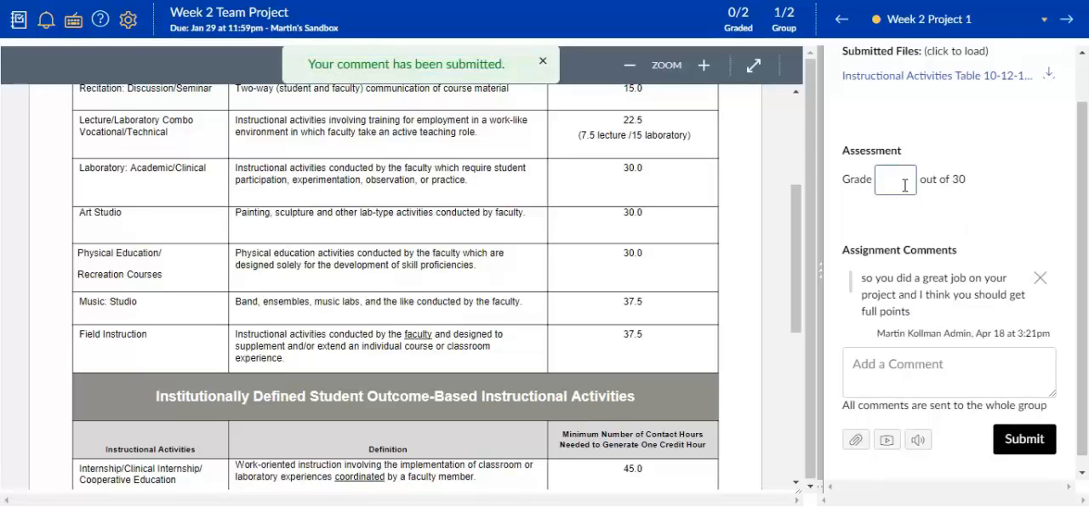
text(29)
click(1024, 440)
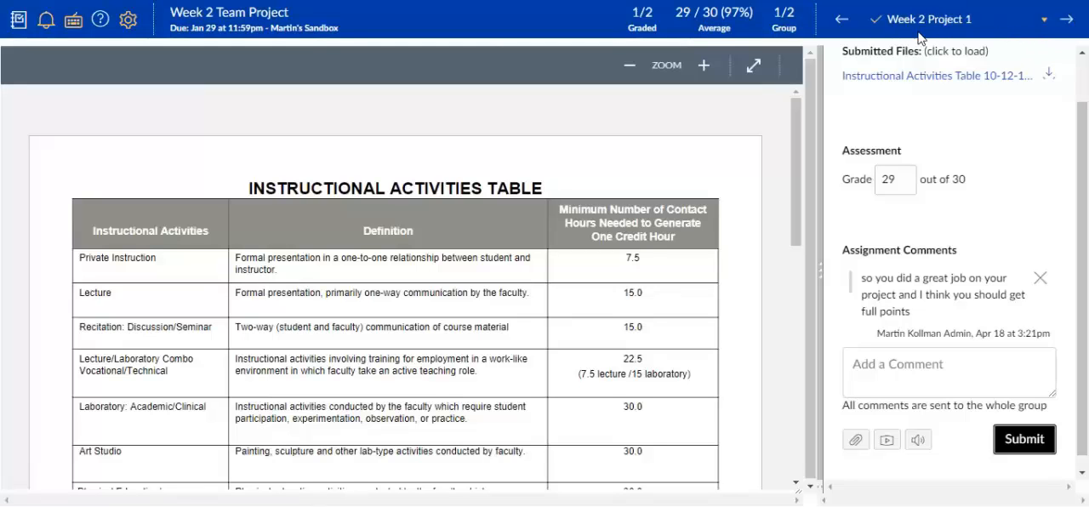
click(18, 20)
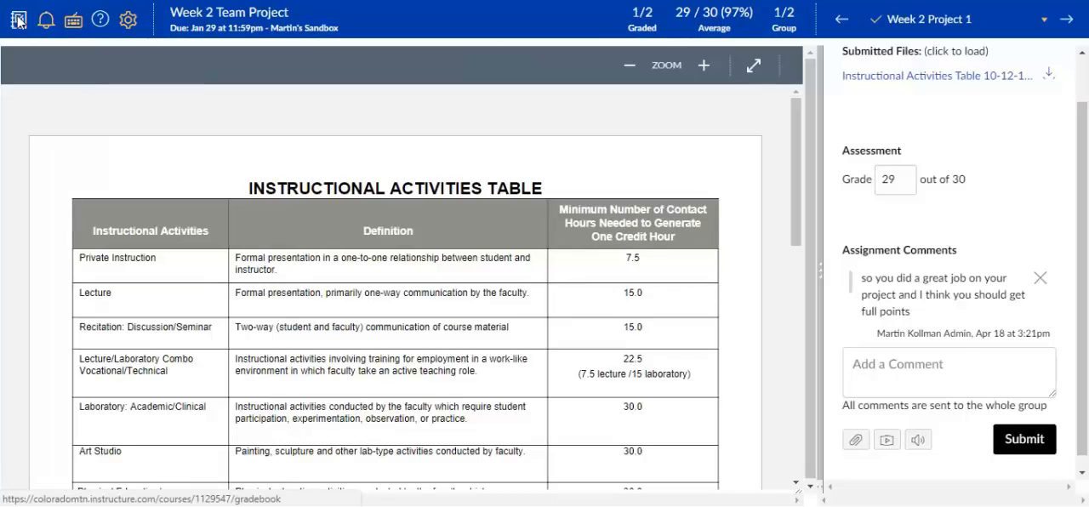